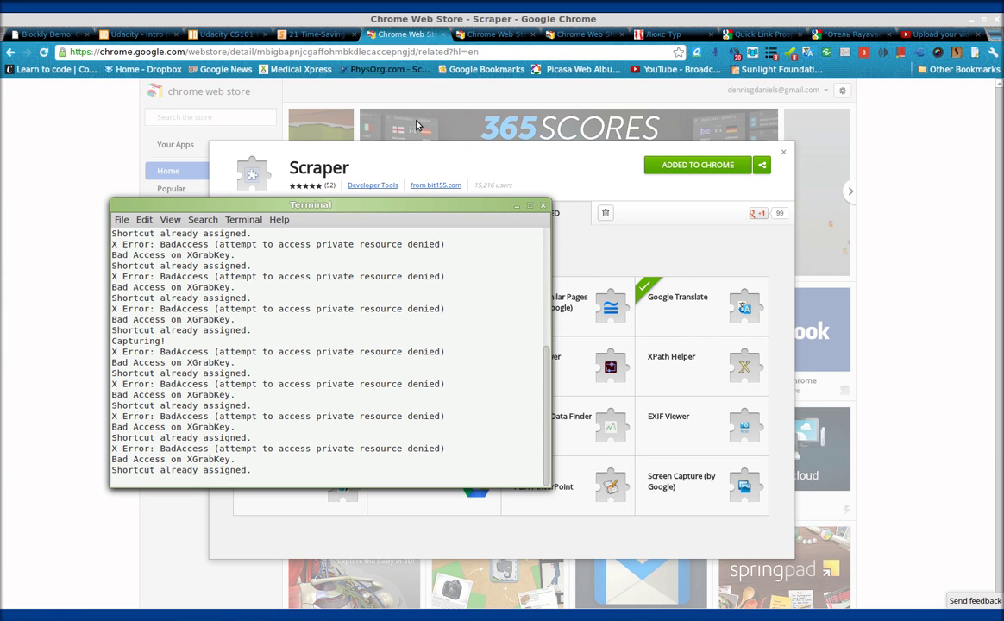
Step: Bring the Scraper extension's Chrome Web Store page, showing its Related extensions, to the front
left_click(445, 172)
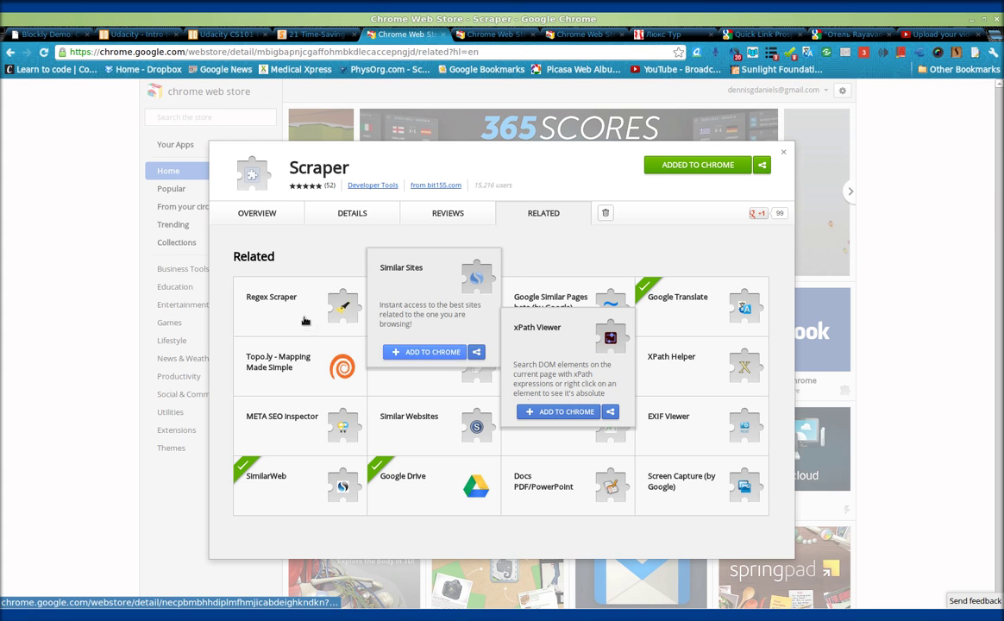
mouse_move(283, 302)
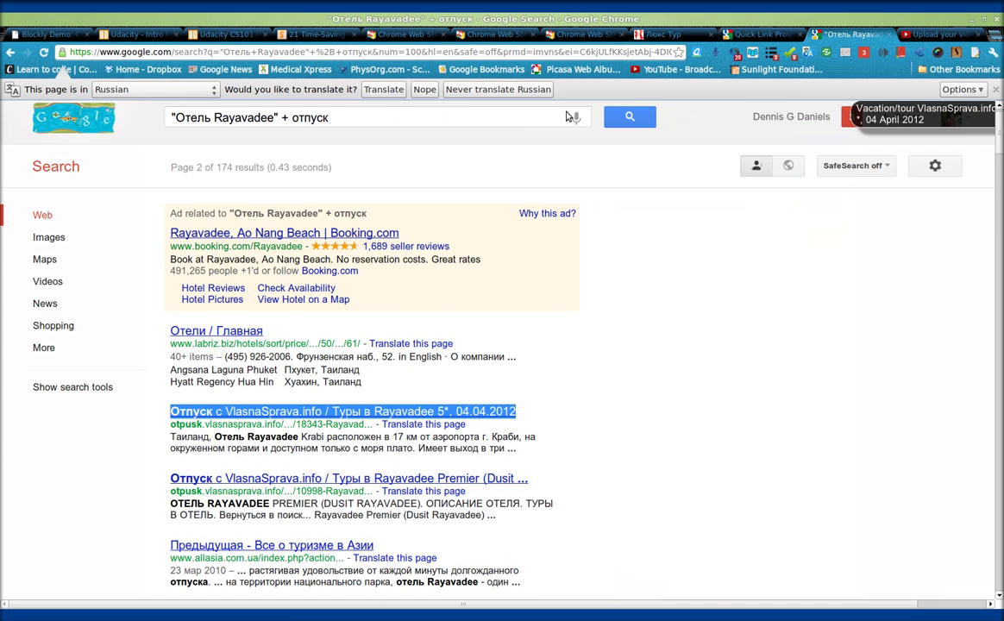
Step: On the Google results tab, erase the old Rayavadee query and open the search options list
left_click(847, 35)
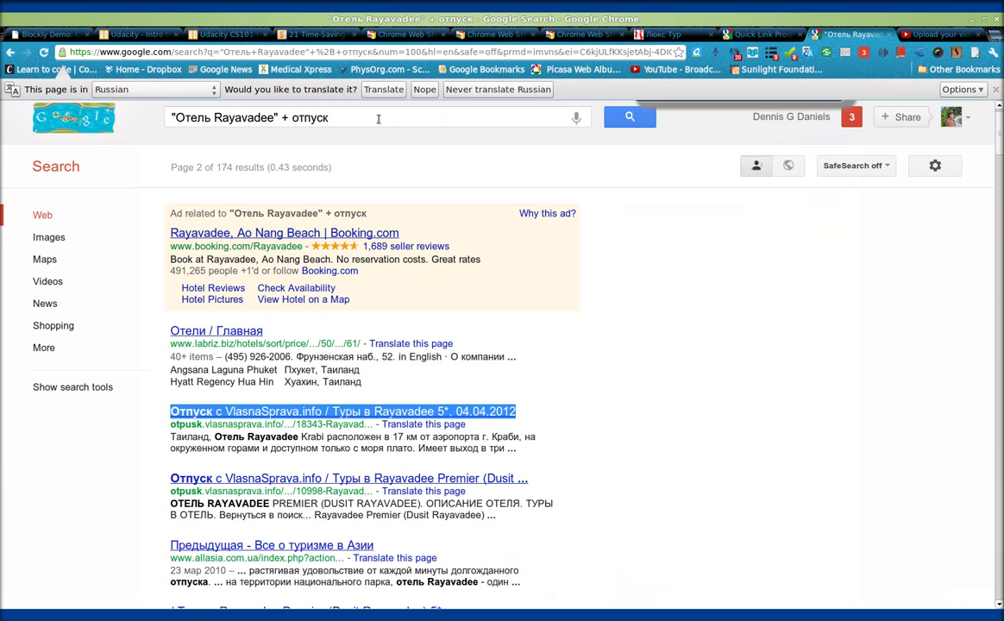
left_click(377, 119)
key("ctrl+a")
left_click(378, 119)
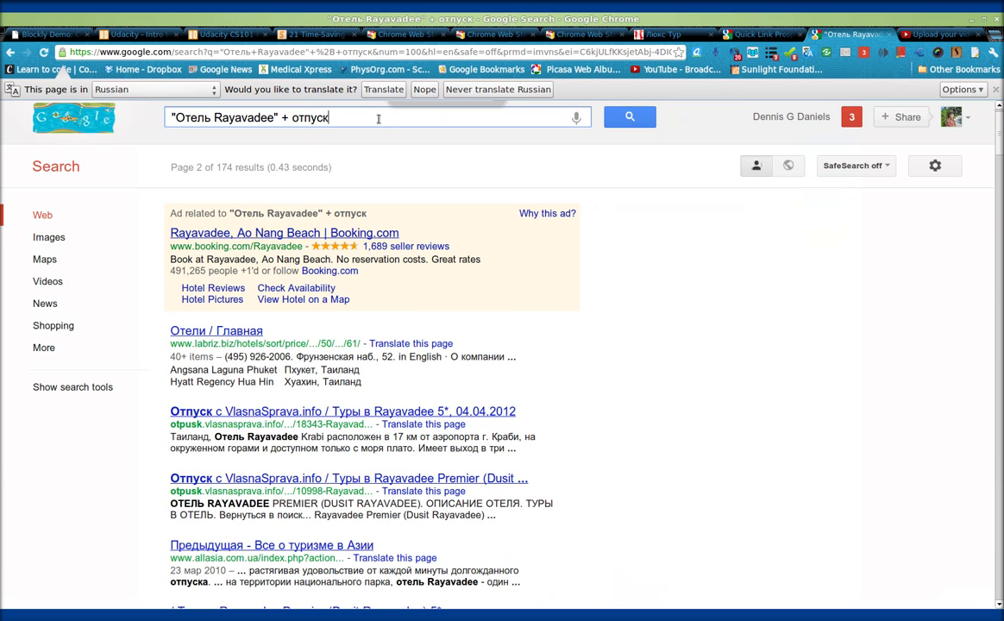
key("BackSpace")
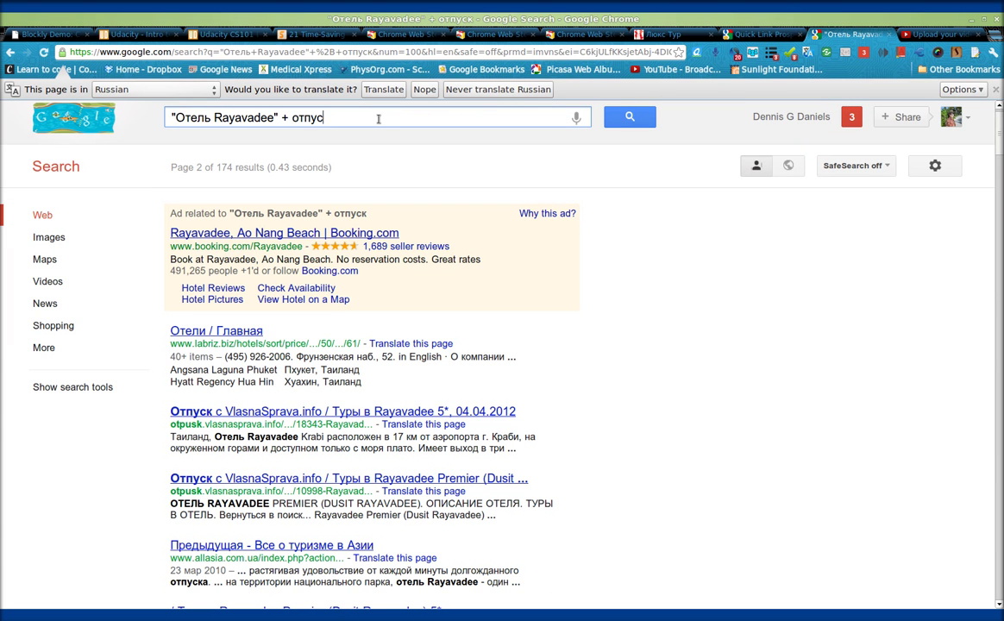
key("BackSpace")
key("BackSpace")
key("BackSpace")
key("BackSpace")
key("BackSpace")
key("BackSpace")
key("BackSpace")
key("BackSpace")
key("BackSpace")
key("BackSpace")
key("BackSpace")
key("BackSpace")
key("BackSpace")
key("BackSpace")
key("BackSpace")
key("BackSpace")
key("BackSpace")
key("BackSpace")
key("BackSpace")
key("BackSpace")
key("BackSpace")
key("BackSpace")
key("BackSpace")
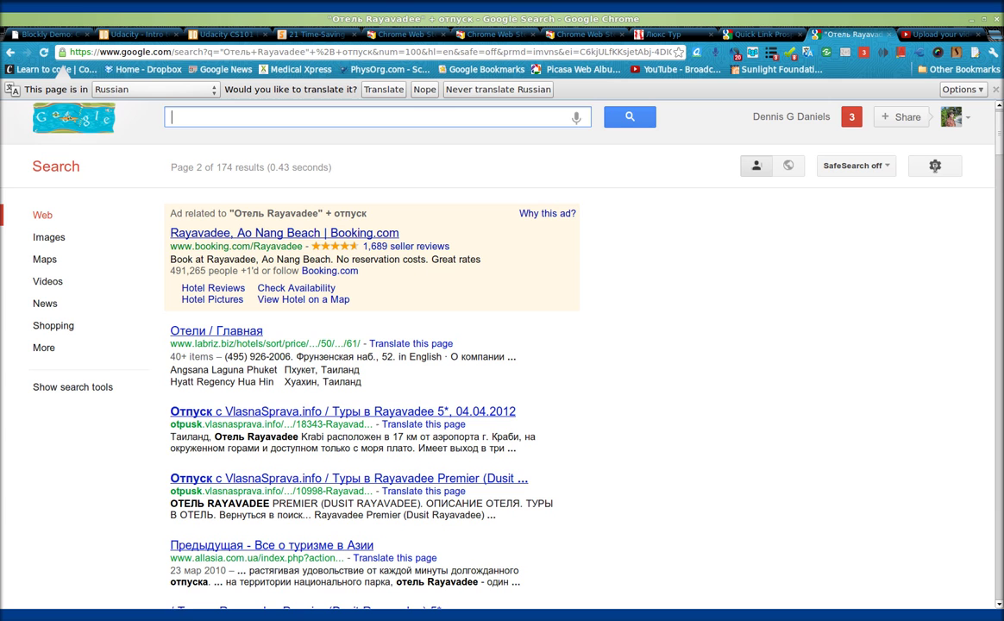
left_click(935, 165)
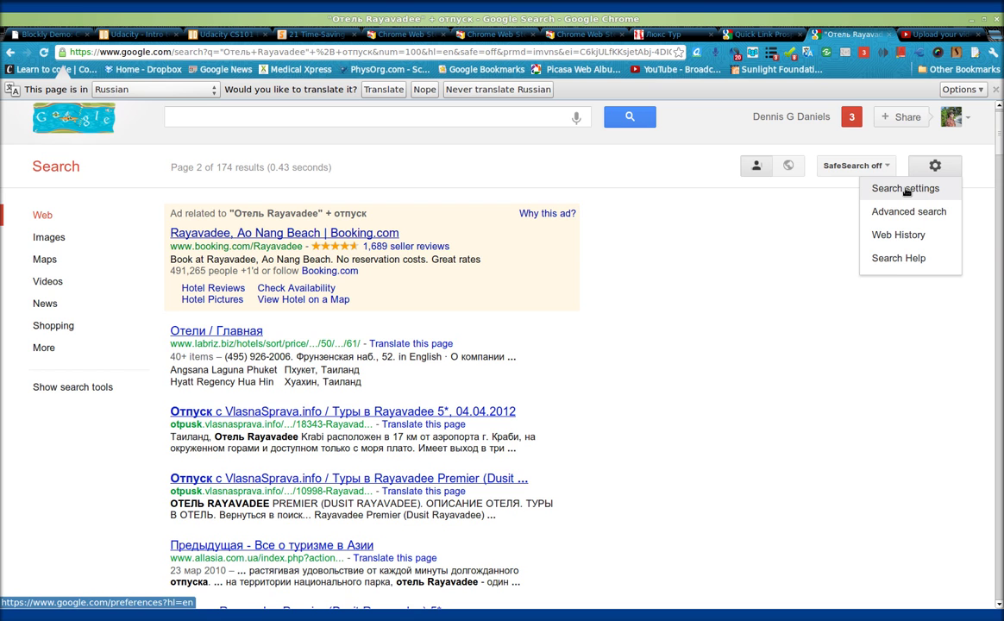
Step: Verify Search settings show 100 results per page with no SafeSearch filtering, then return to Google's home page
left_click(906, 191)
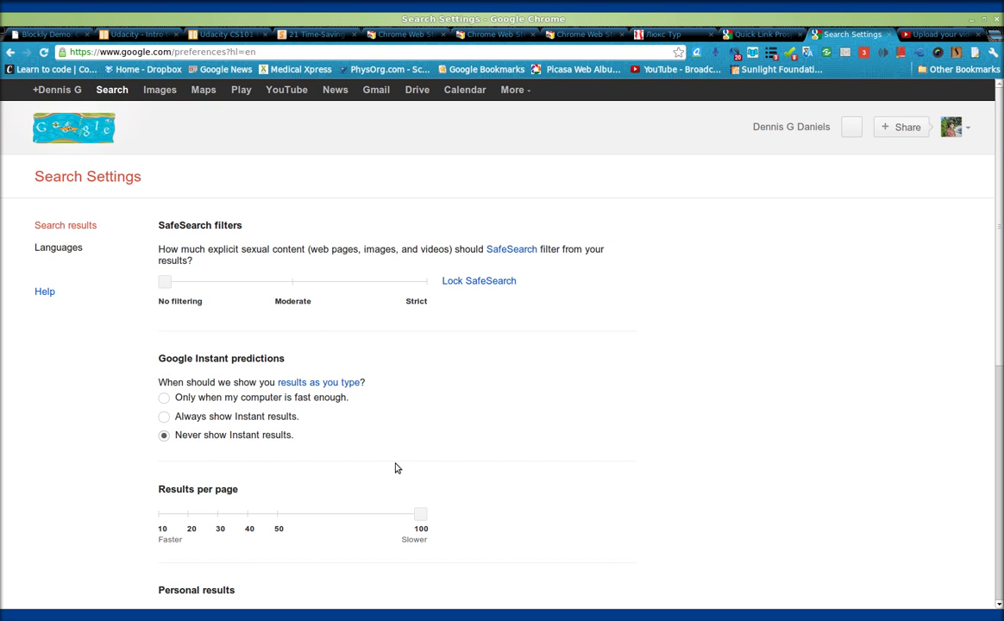
scroll(489, 435, "down", 1)
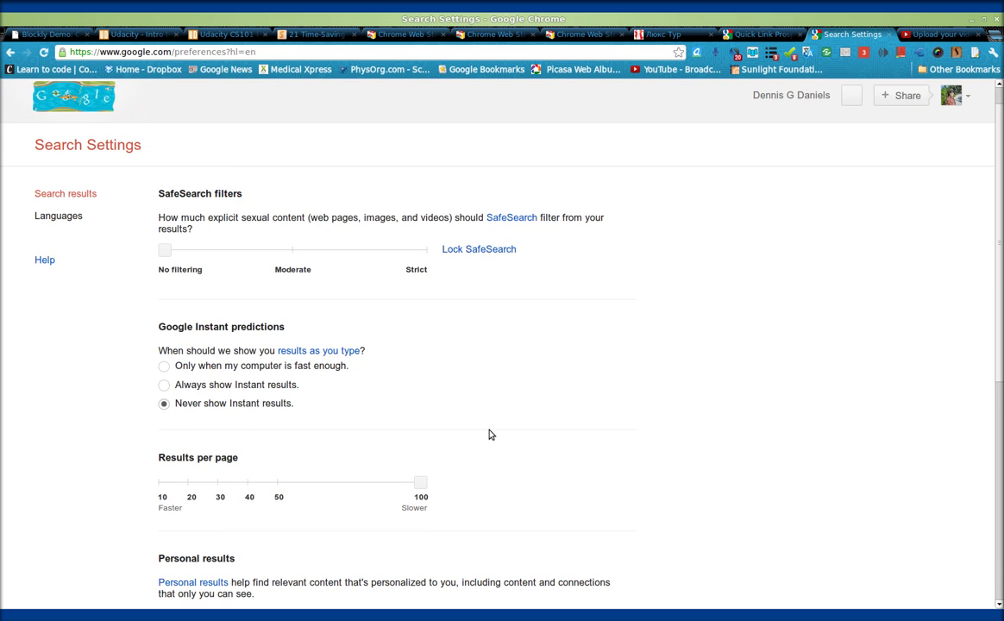
scroll(689, 270, "down", 1)
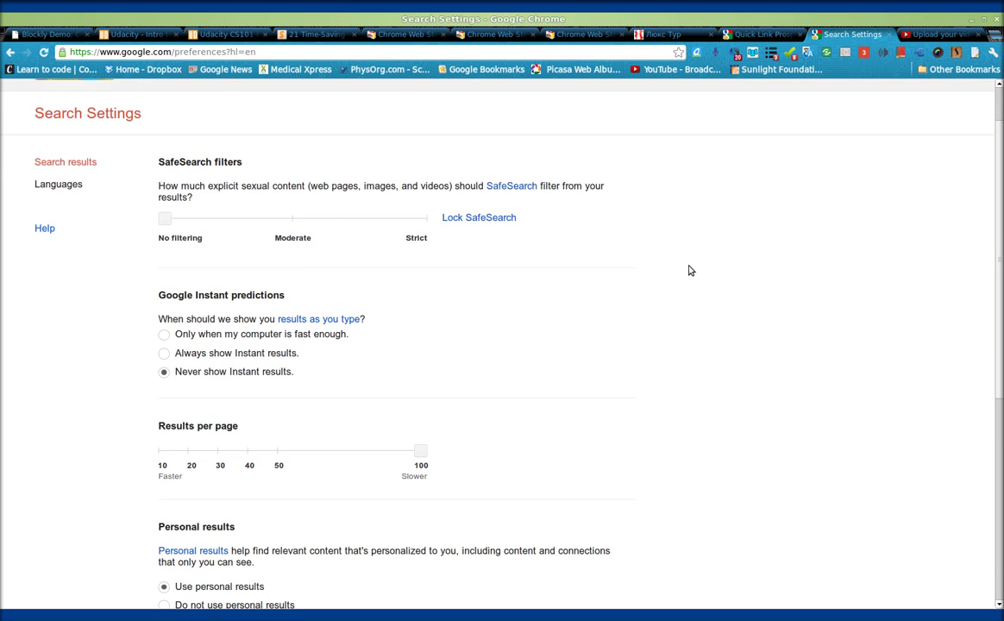
scroll(388, 207, "up", 1)
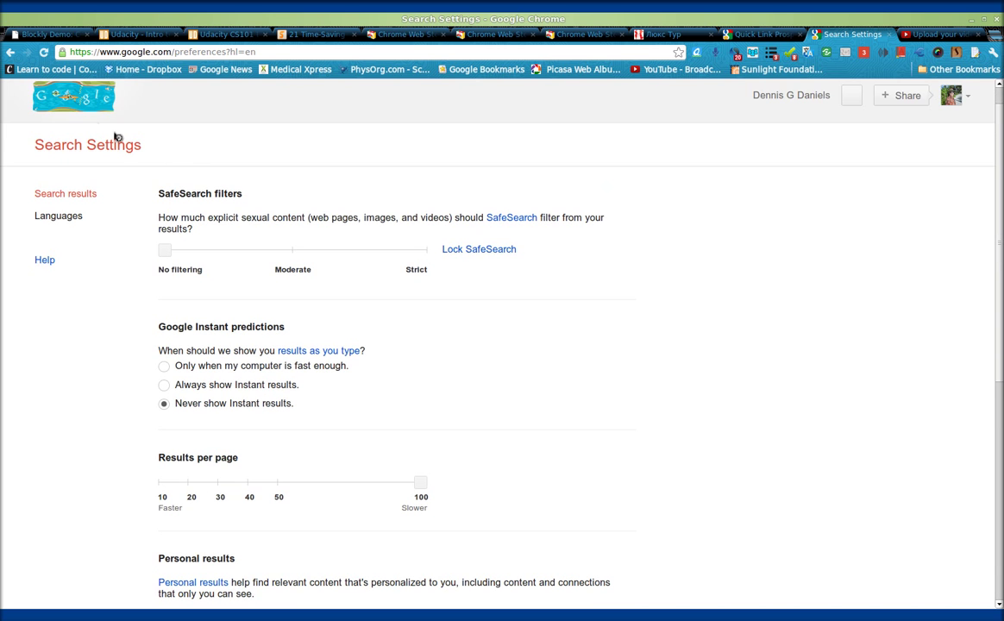
left_click(78, 101)
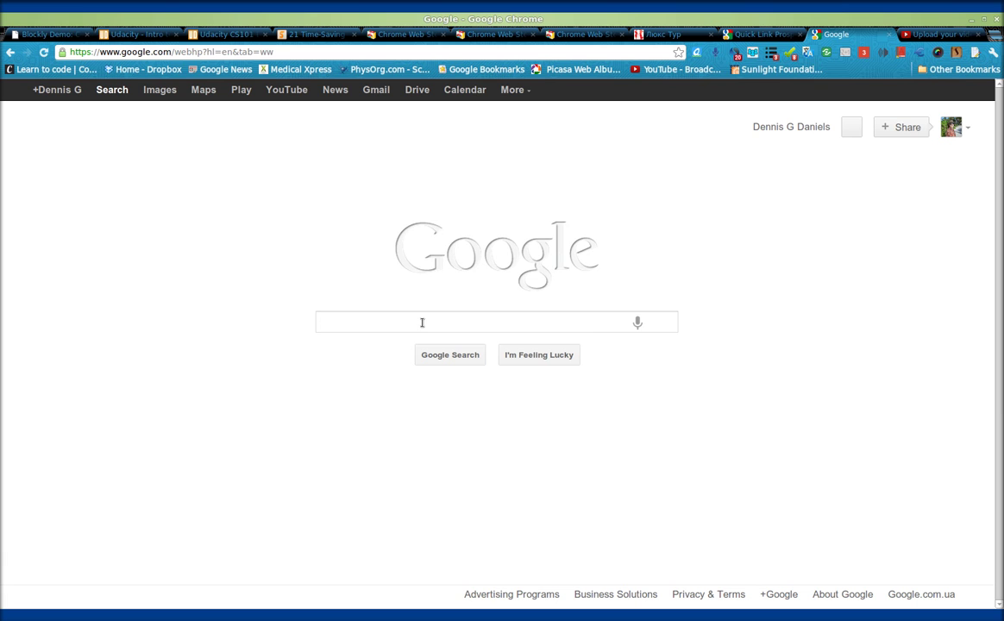
Step: Search Google for cute inurl:"cats", correcting the "cates" typo before running it
left_click(422, 324)
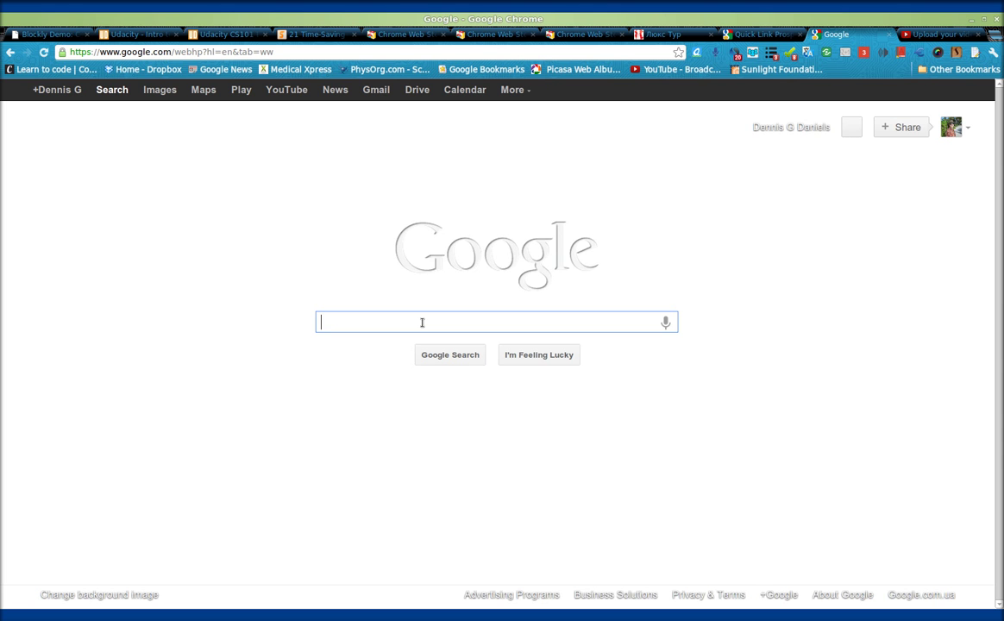
type("cute")
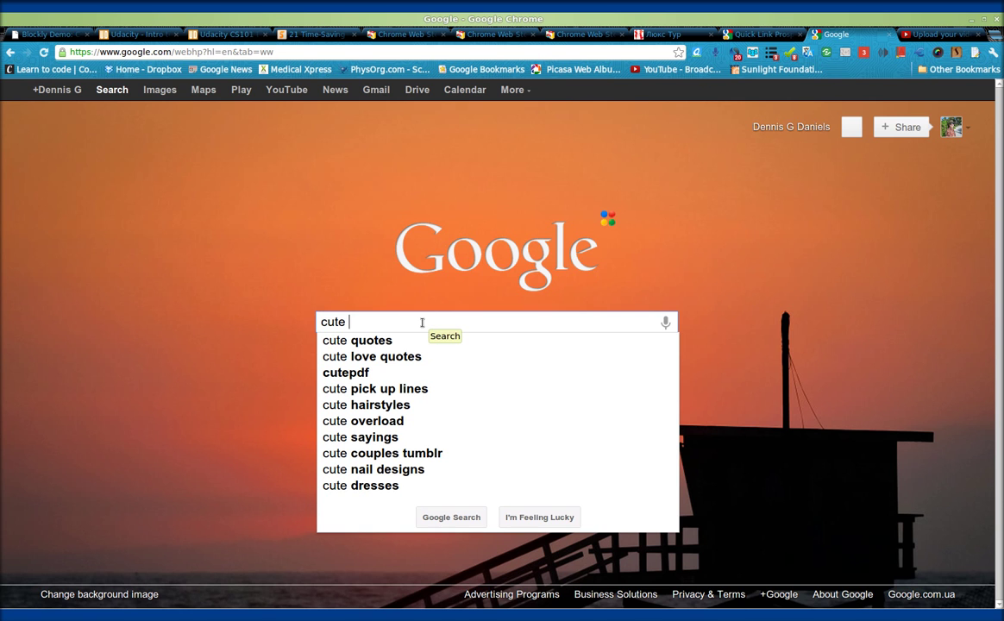
type("inurl")
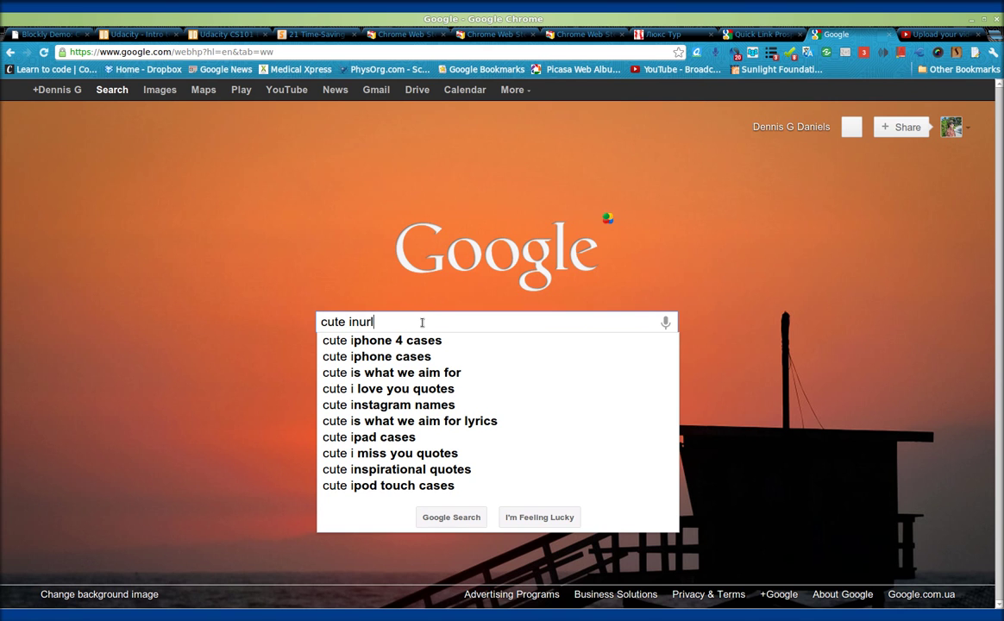
type(":\"cates")
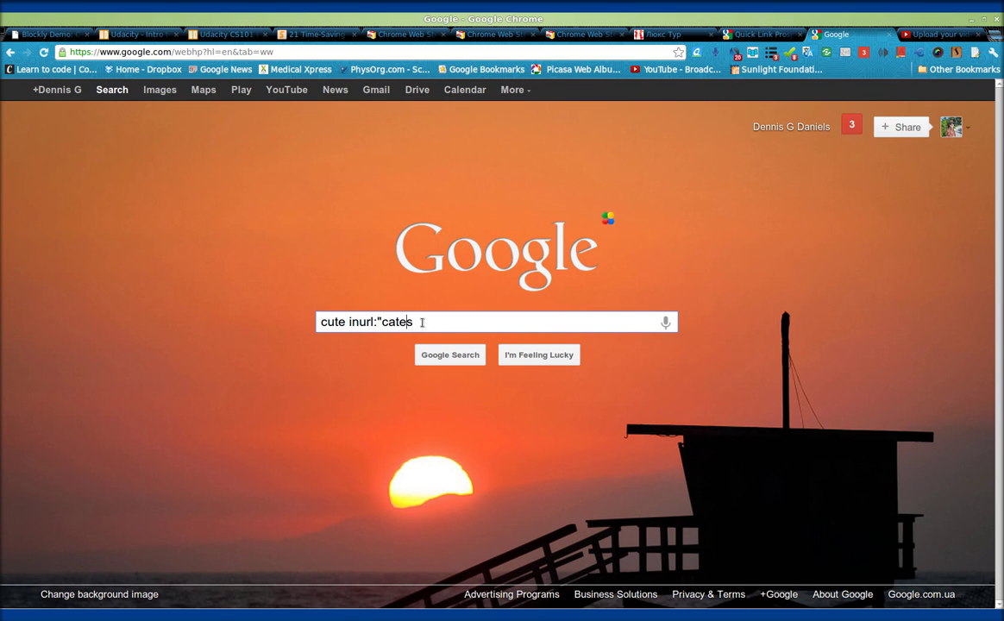
key("BackSpace")
key("BackSpace")
type("s\"")
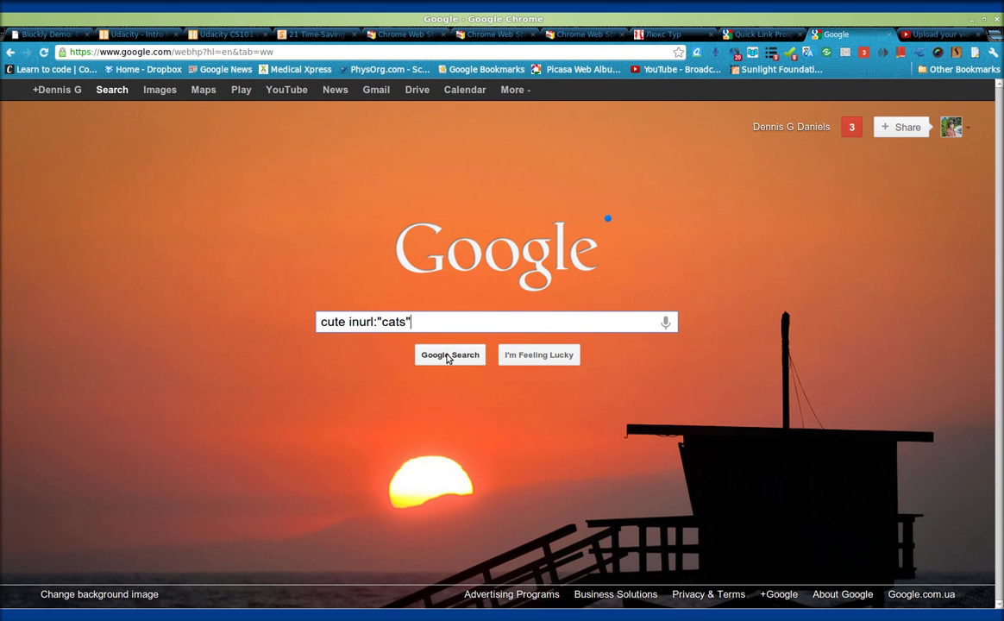
left_click(448, 355)
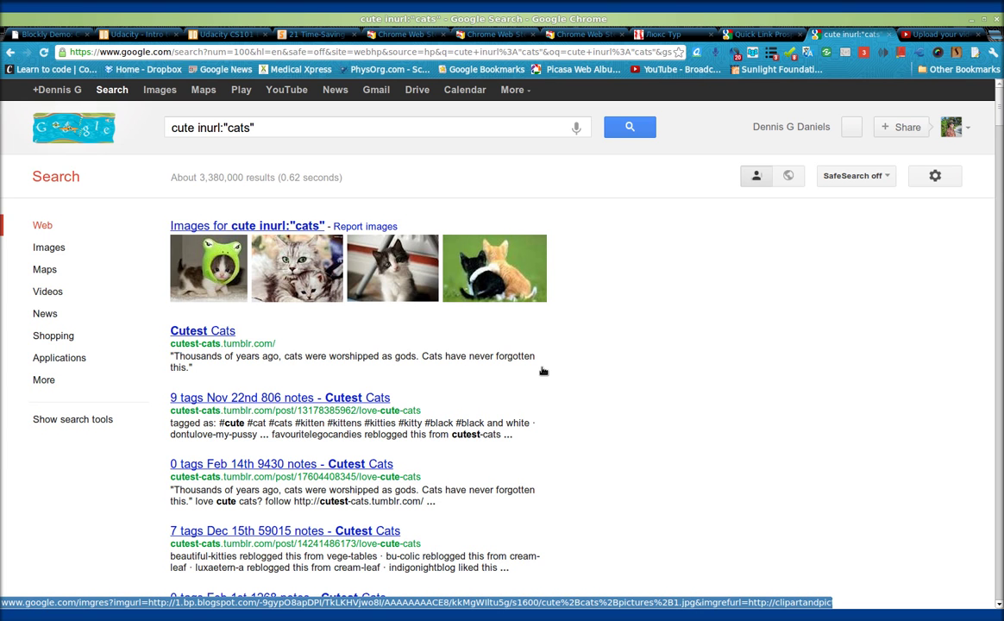
Step: Select the third result's full title, "0 tags Feb 14th 9430 notes - Cutest Cats"
scroll(542, 369, "down", 1)
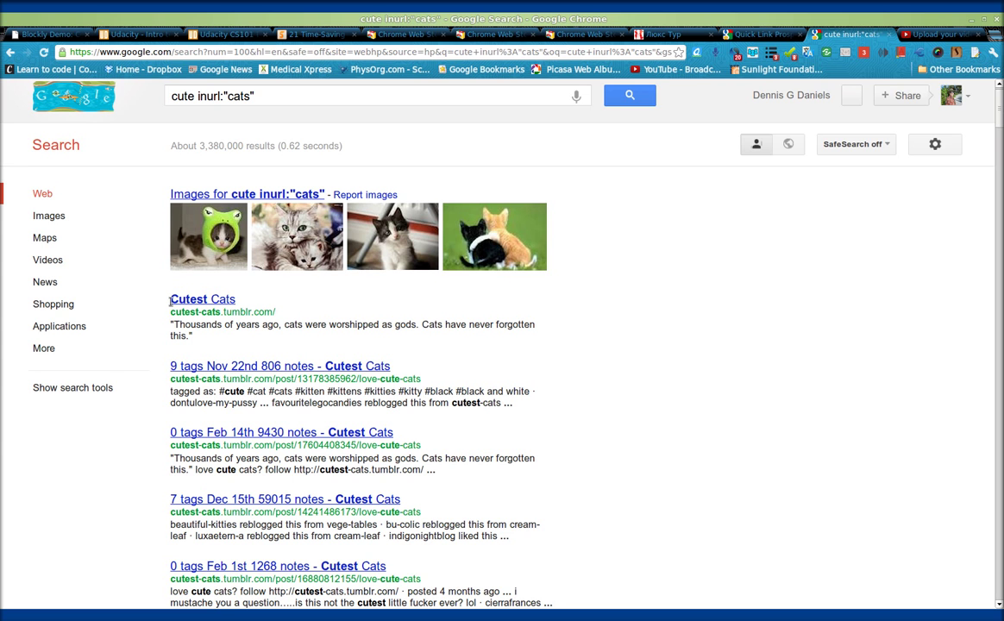
scroll(201, 299, "down", 3)
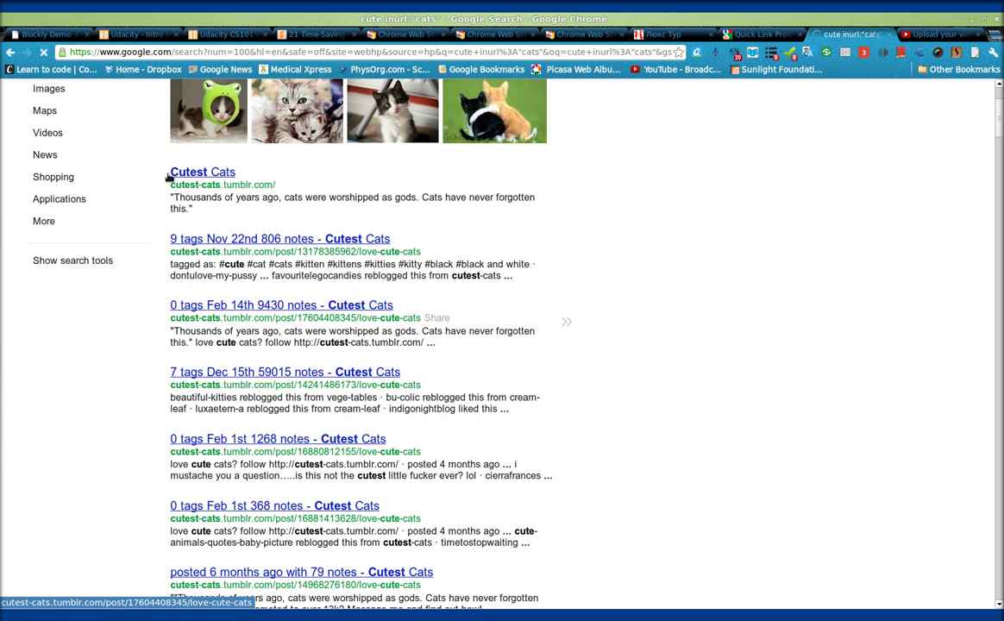
left_click_drag(170, 305, 207, 305)
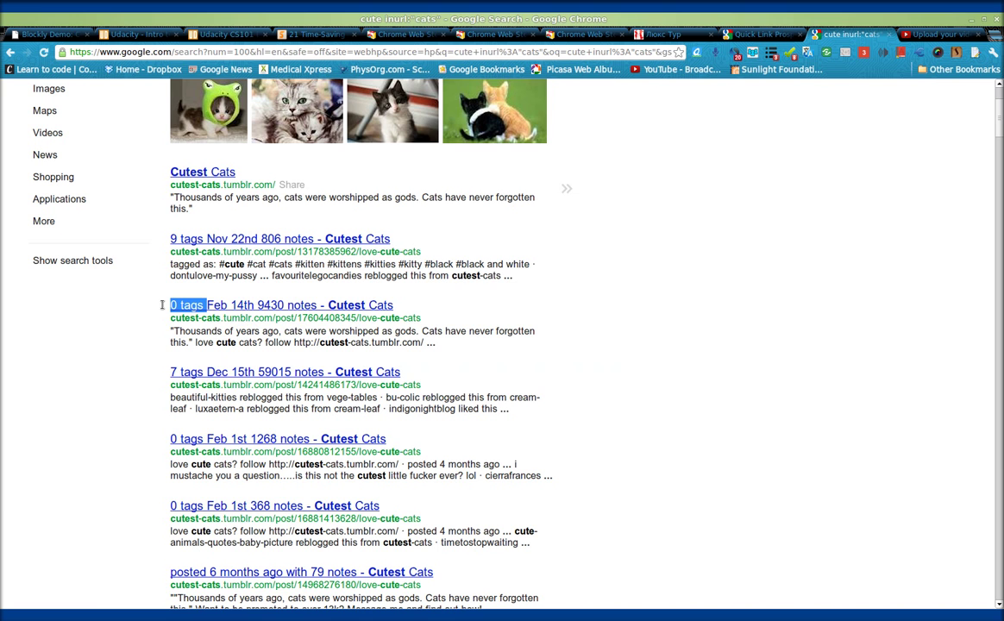
left_click_drag(177, 306, 219, 302)
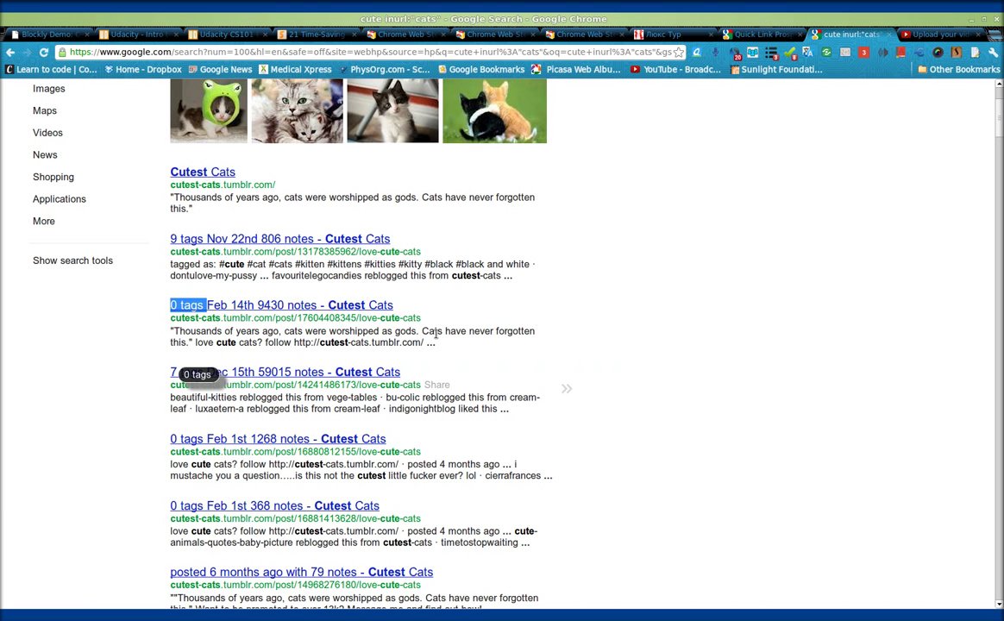
left_click_drag(436, 335, 188, 309)
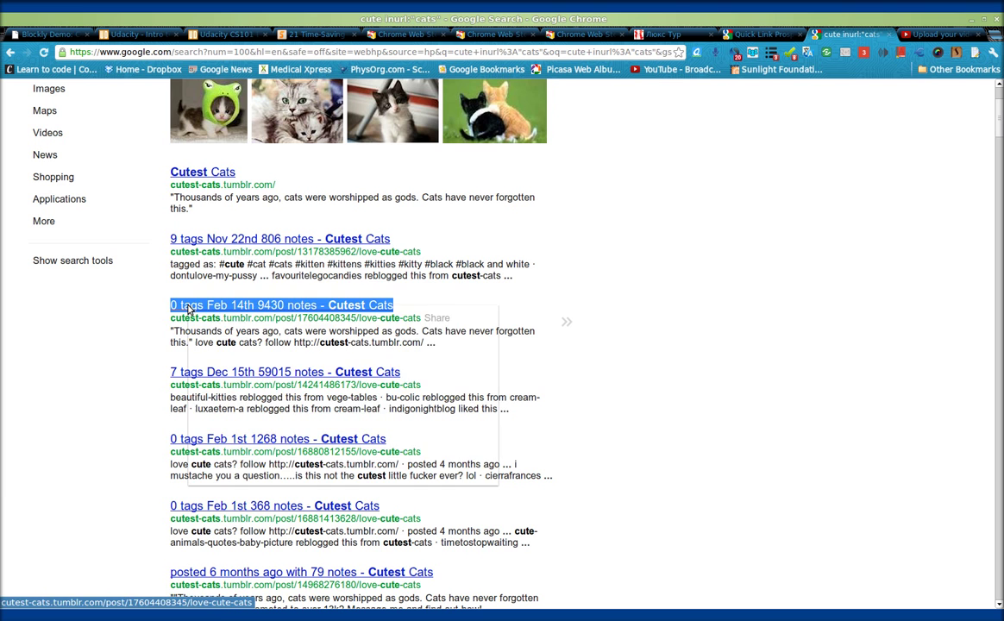
Step: Use Scrape similar on the selected title to gather all result links, and reposition the Scraper window
right_click(188, 309)
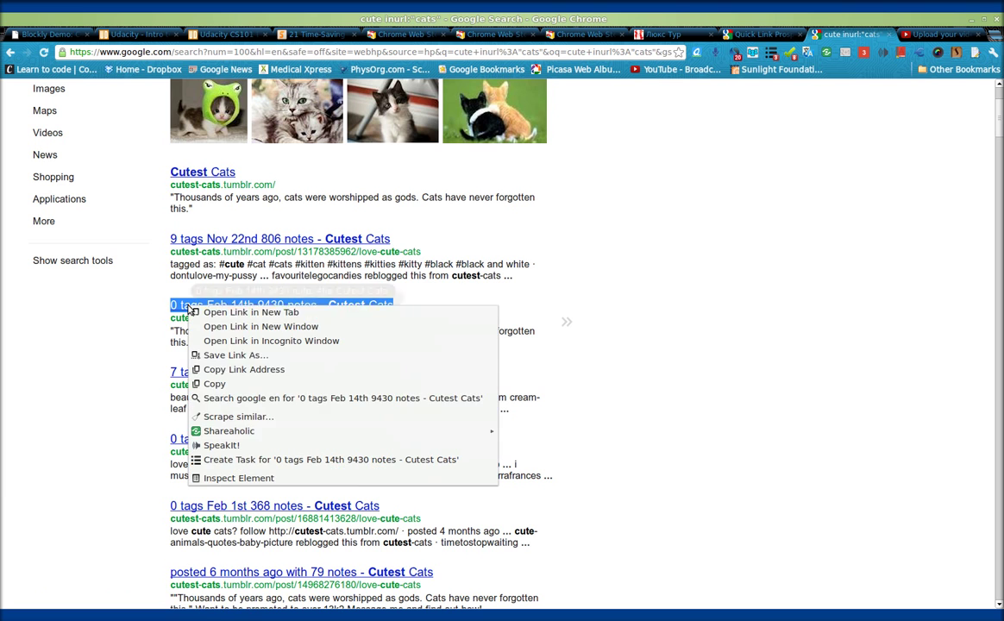
left_click(227, 421)
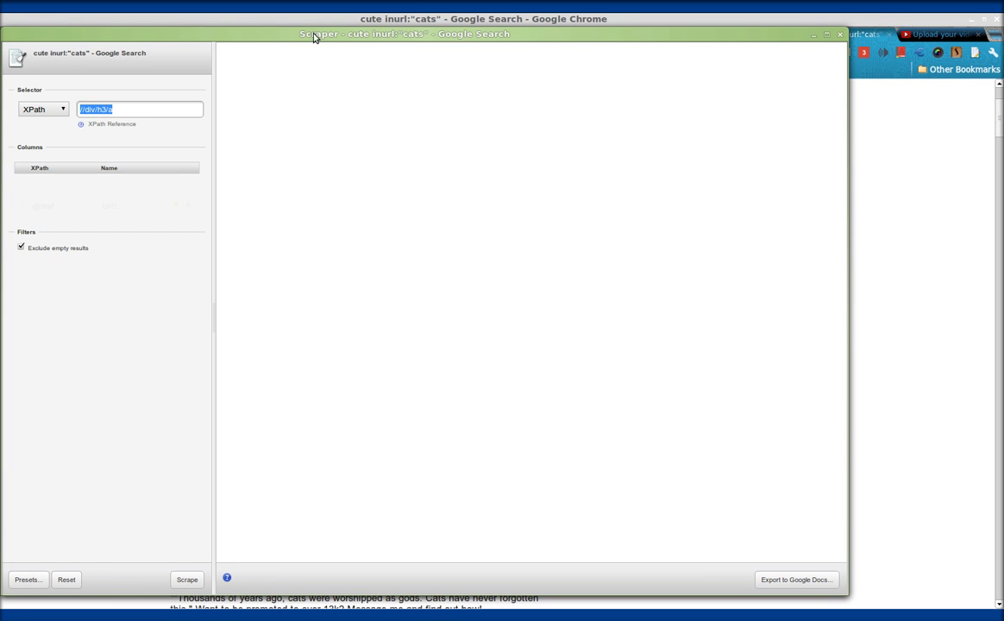
left_click_drag(312, 40, 402, 49)
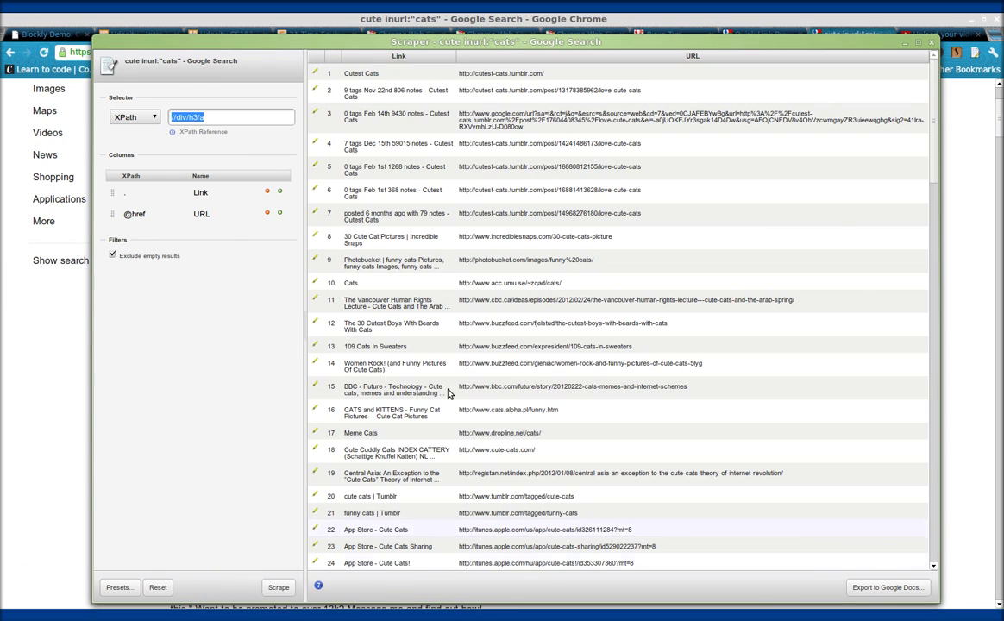
left_click_drag(933, 138, 928, 90)
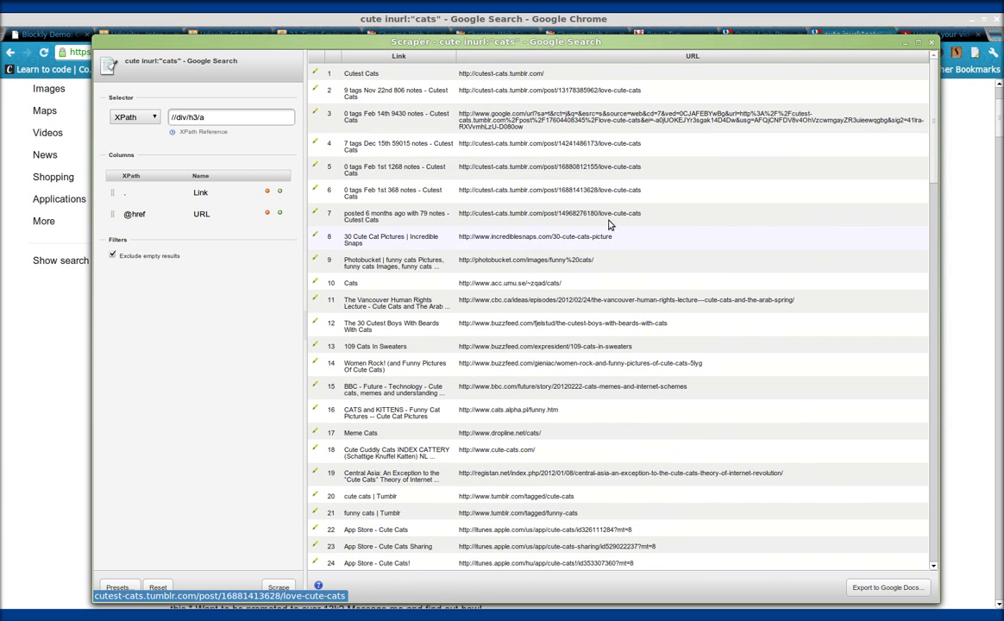
Step: Sort the scraped rows by URL, Link, then URL again, and shrink the Scraper window
left_click(615, 58)
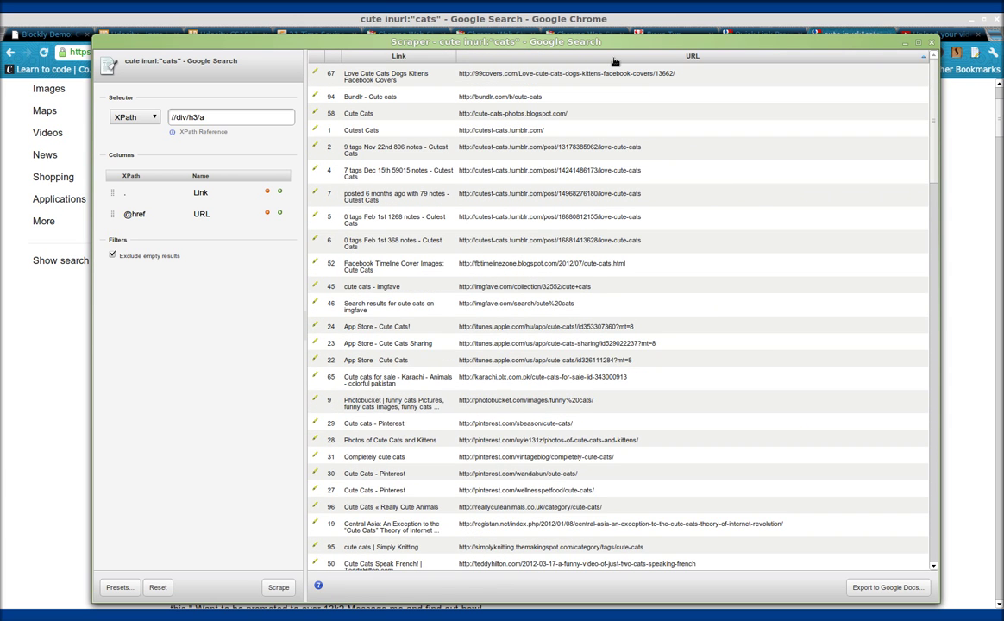
left_click(416, 58)
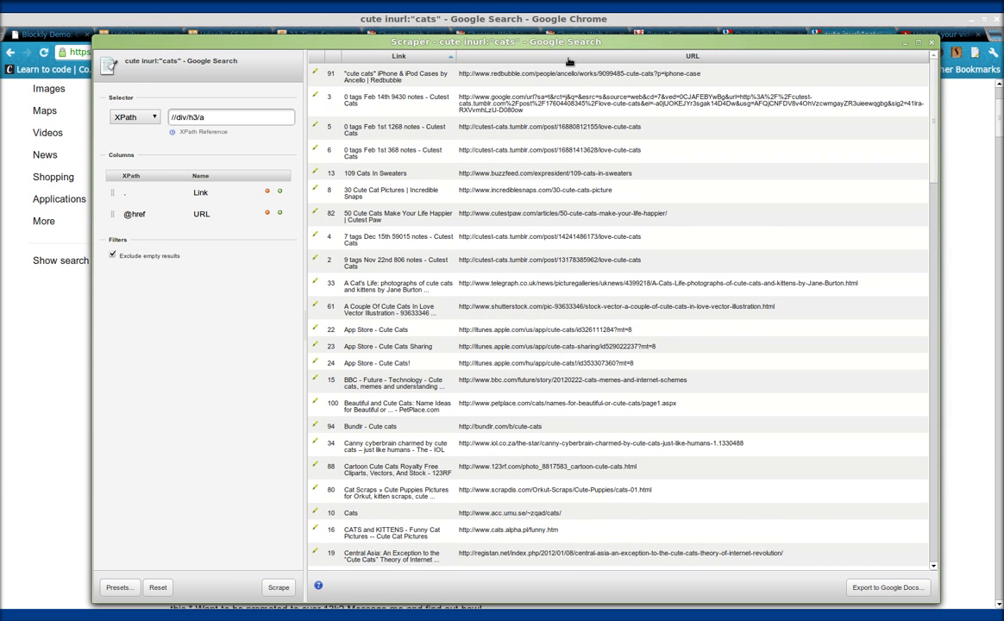
left_click(569, 59)
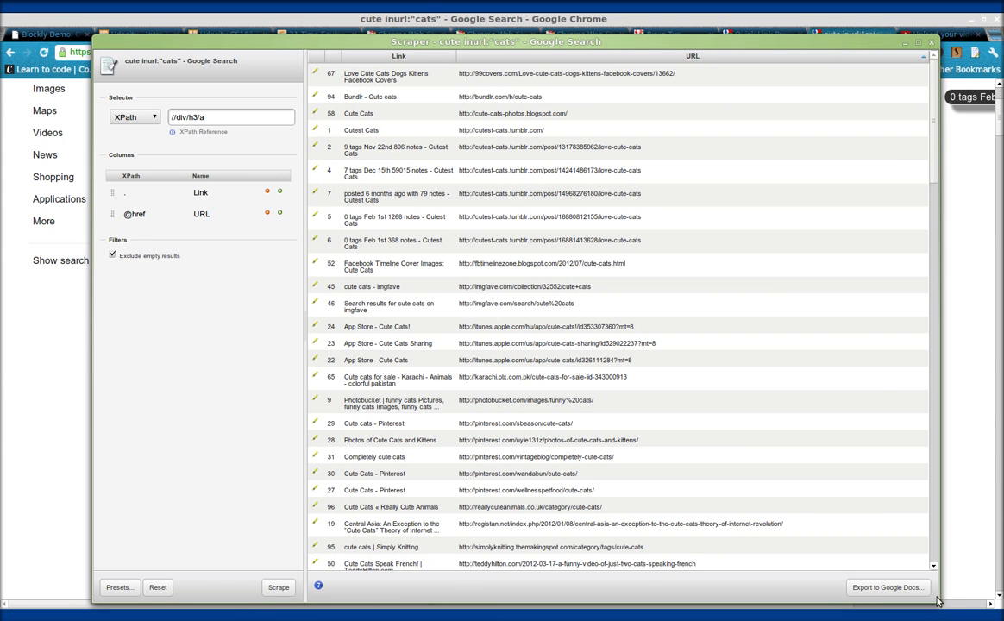
left_click_drag(929, 593, 680, 337)
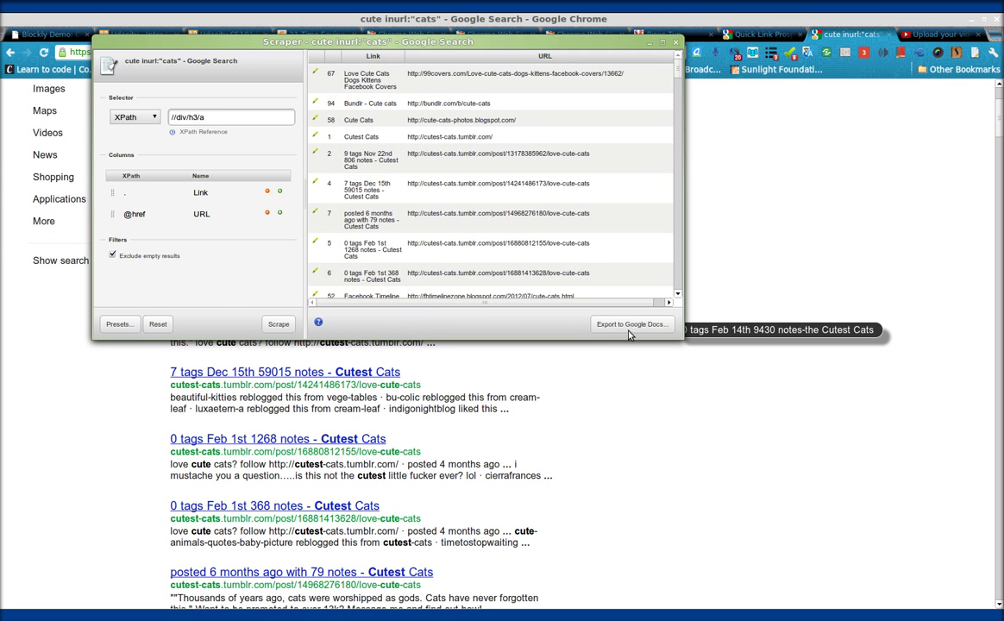
Step: Export the scraped Link and URL table to a new Google Docs spreadsheet and move Scraper aside
left_click(626, 326)
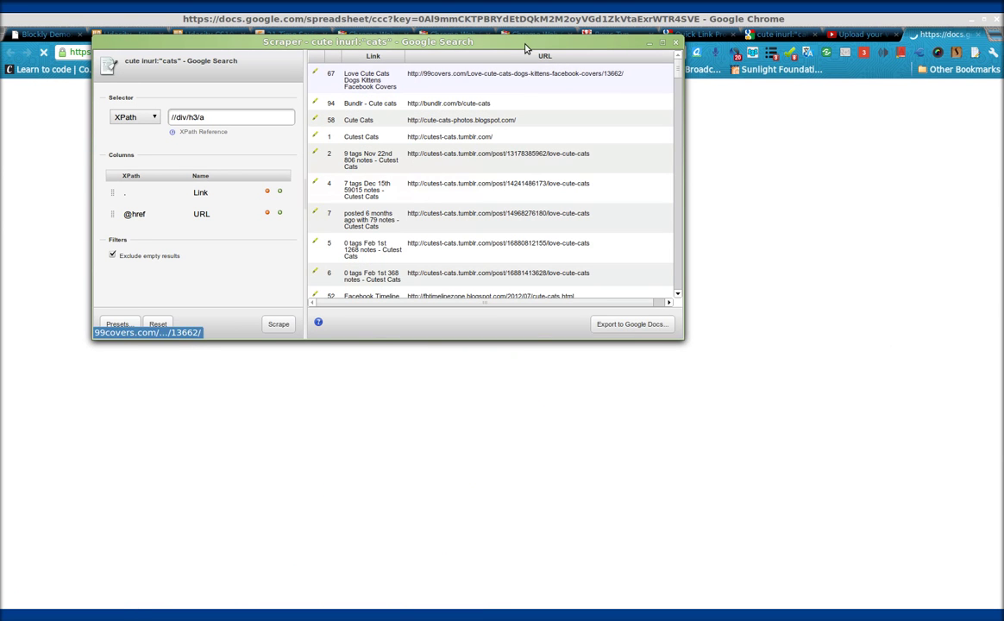
left_click_drag(522, 45, 627, 298)
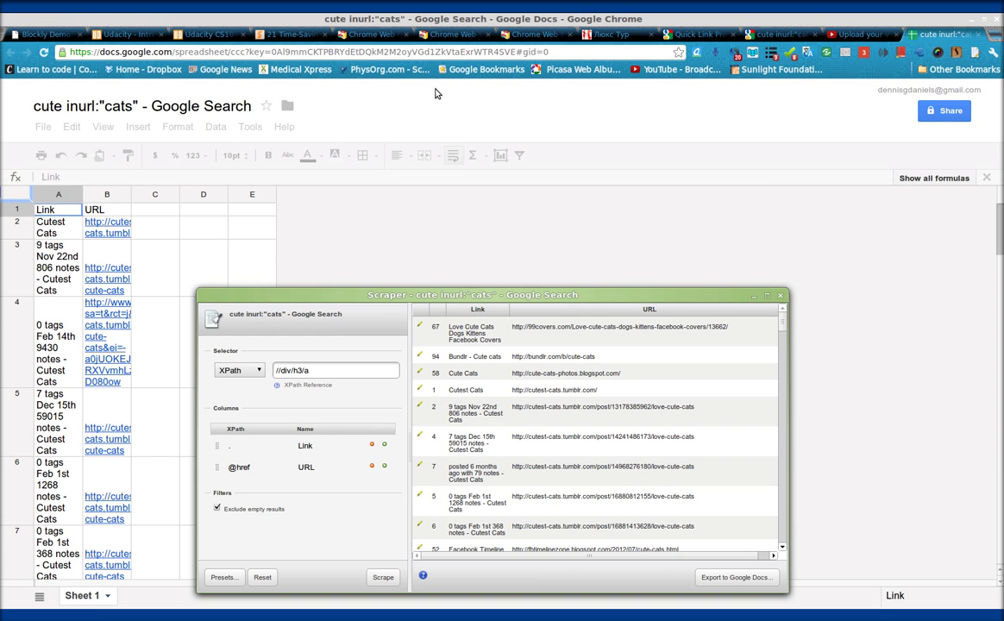
Step: Switch back to the Scraper extension's Chrome Web Store page on its Related tab
left_click(364, 37)
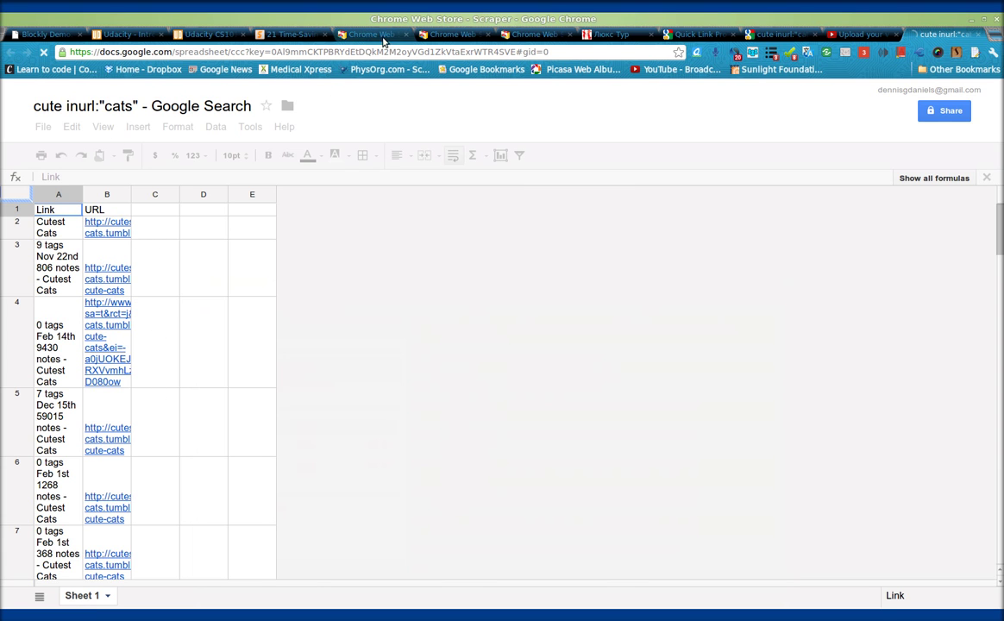
left_click(369, 36)
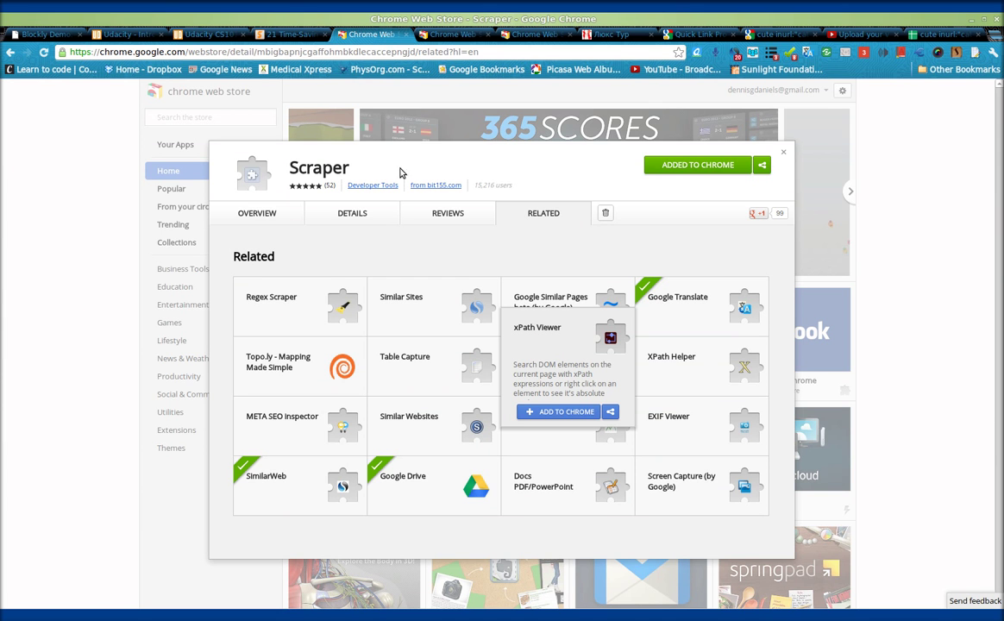